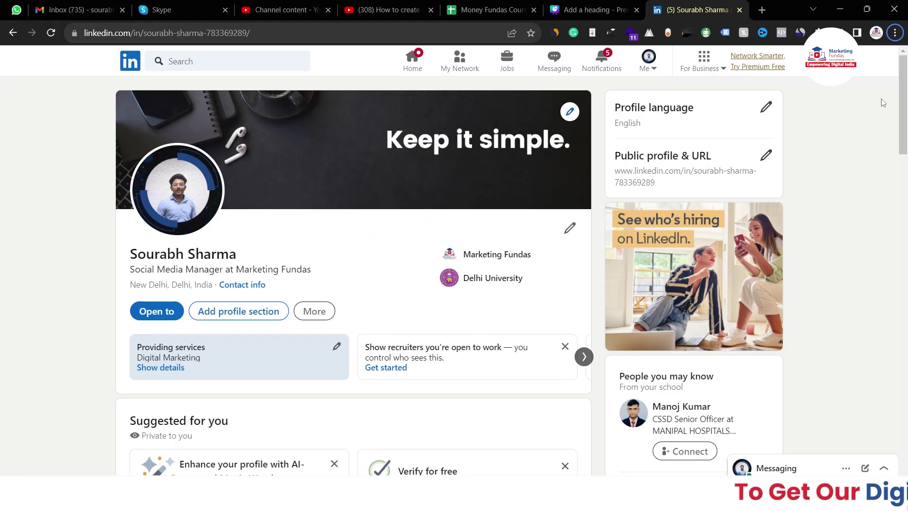
- View the home feed and return to the personal profile page
drag(903, 104, 905, 70)
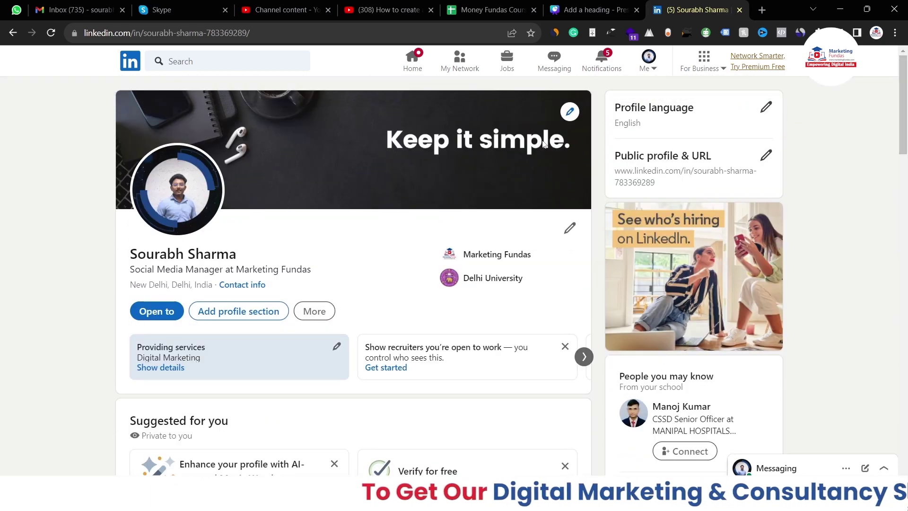
click(425, 65)
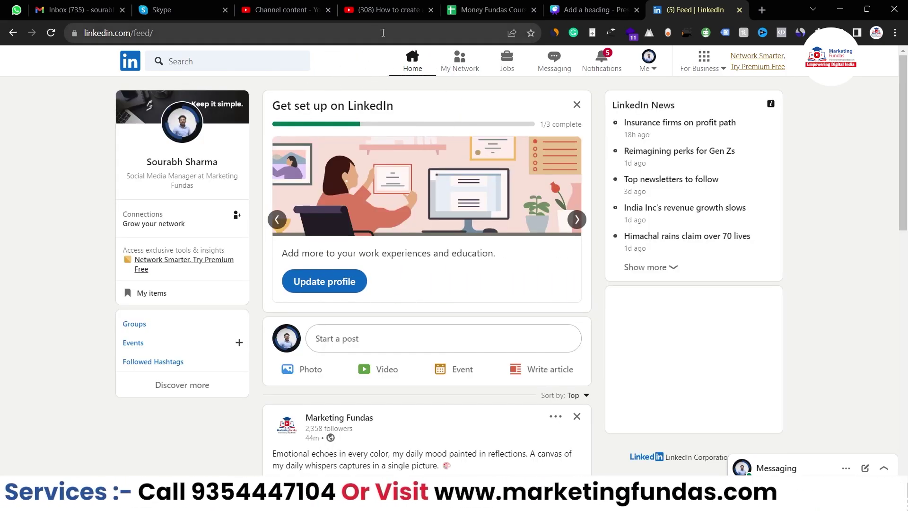
mouse_move(905, 113)
mouse_down()
mouse_move(905, 180)
mouse_move(906, 120)
mouse_up()
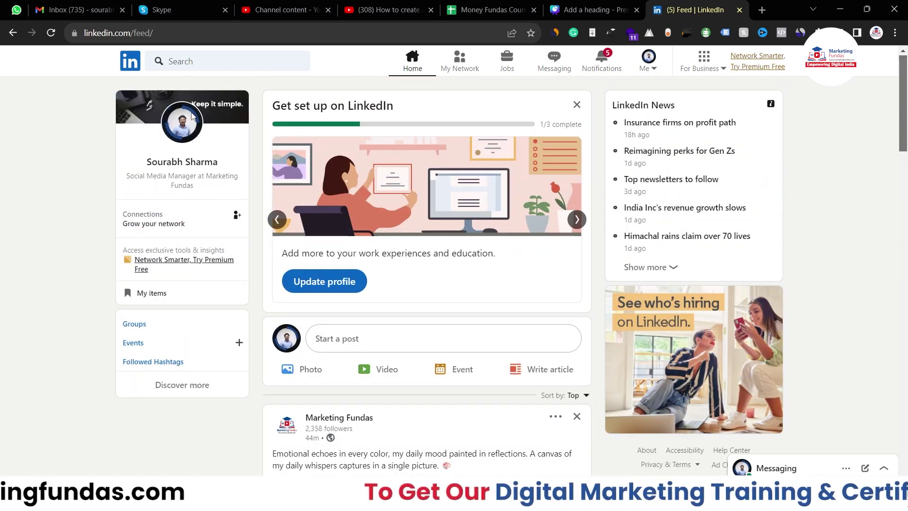
click(184, 163)
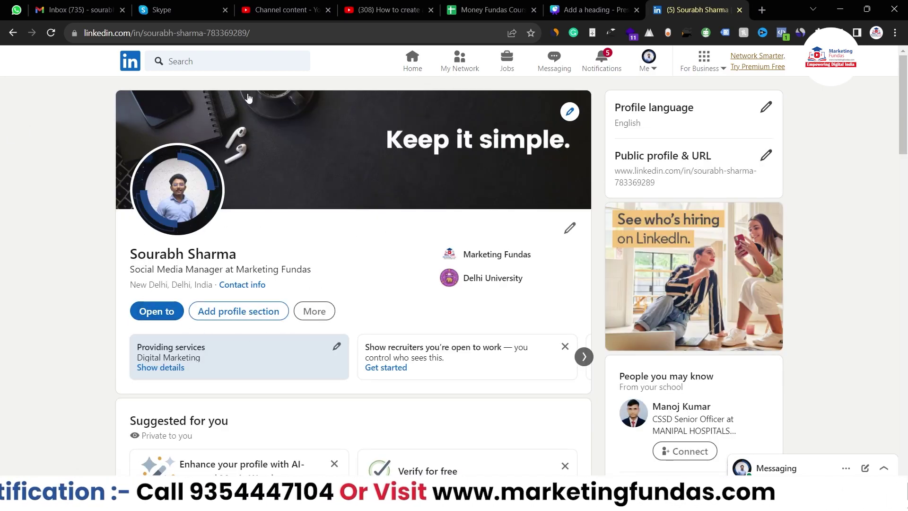
mouse_move(903, 142)
mouse_down()
mouse_move(905, 231)
mouse_move(905, 133)
mouse_up()
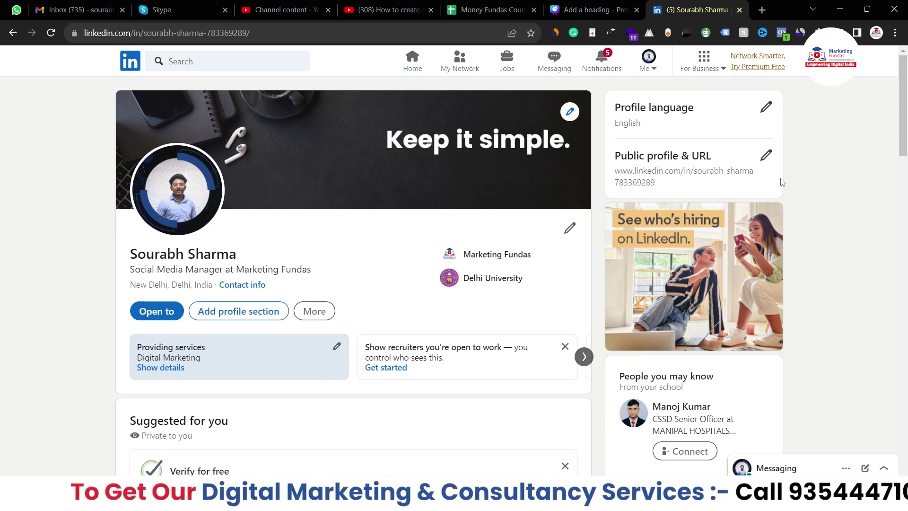
- Start creating a new LinkedIn Page from the business options and choose Company as the page type
click(707, 67)
scroll(907, 179, down, 1)
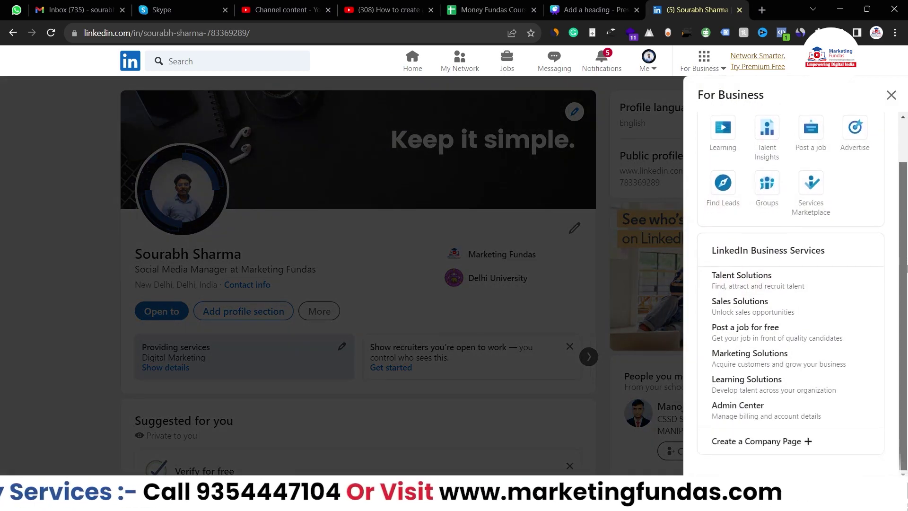
click(787, 445)
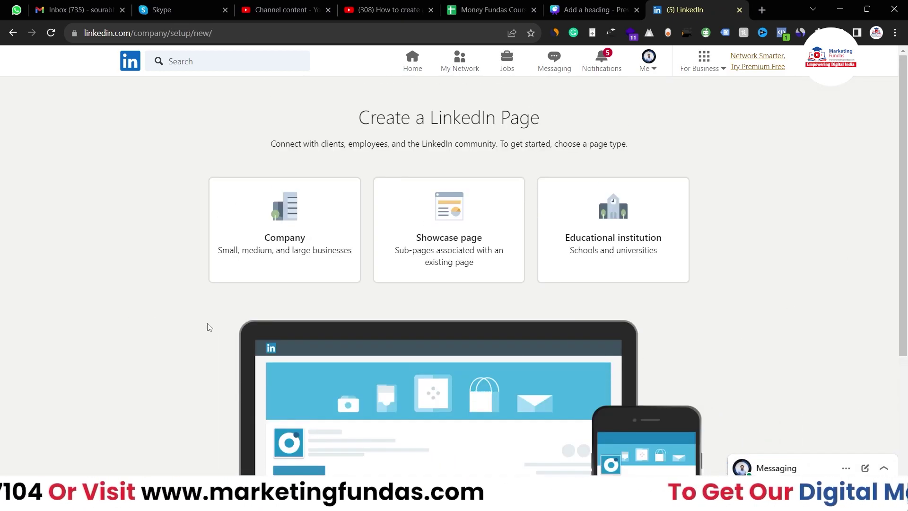
drag(361, 117, 539, 119)
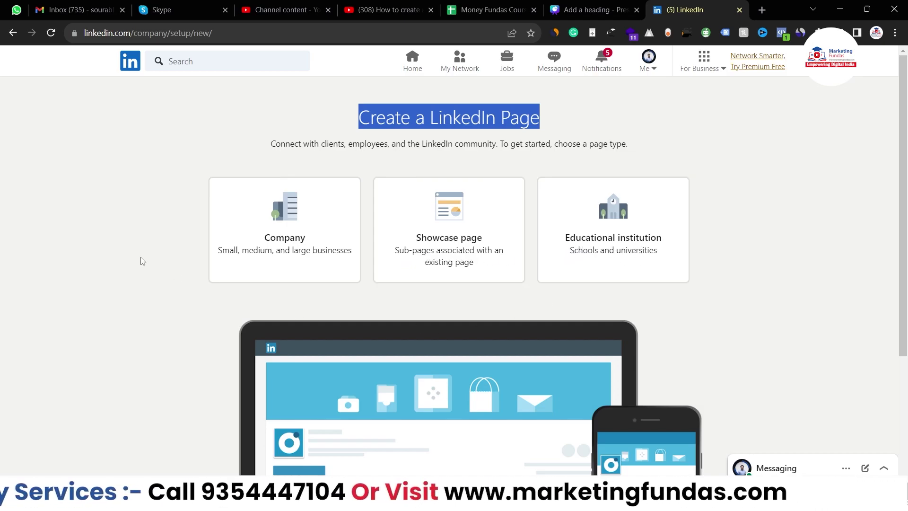
click(86, 240)
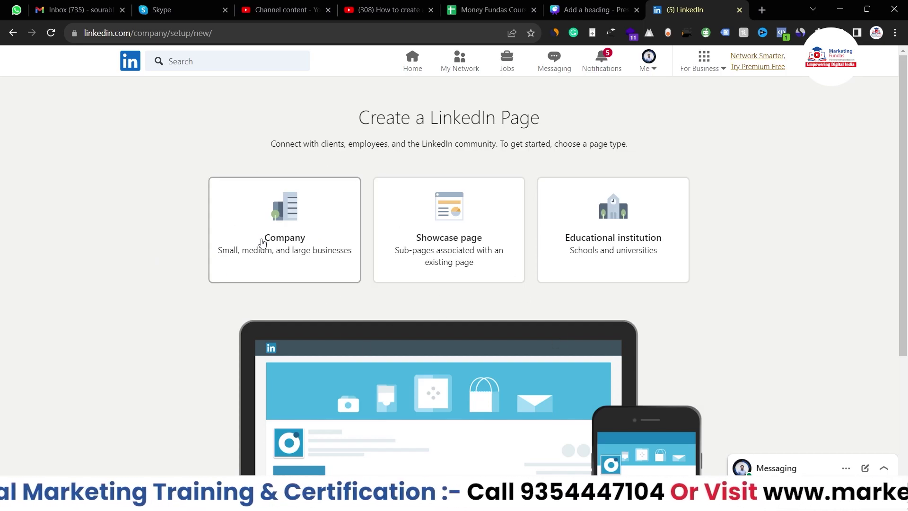
click(265, 258)
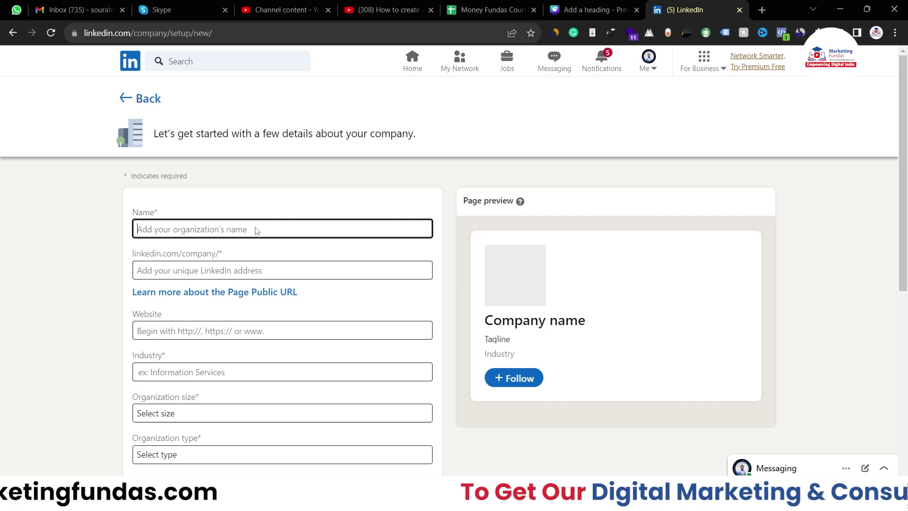
- Enter "Marketing Fundas Global Demo" as the organization's name
text(Ma)
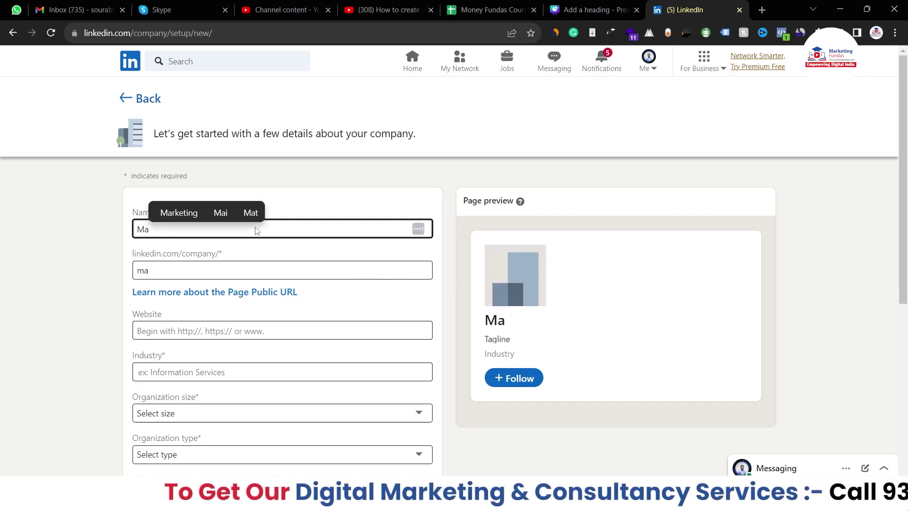
text(rketing F)
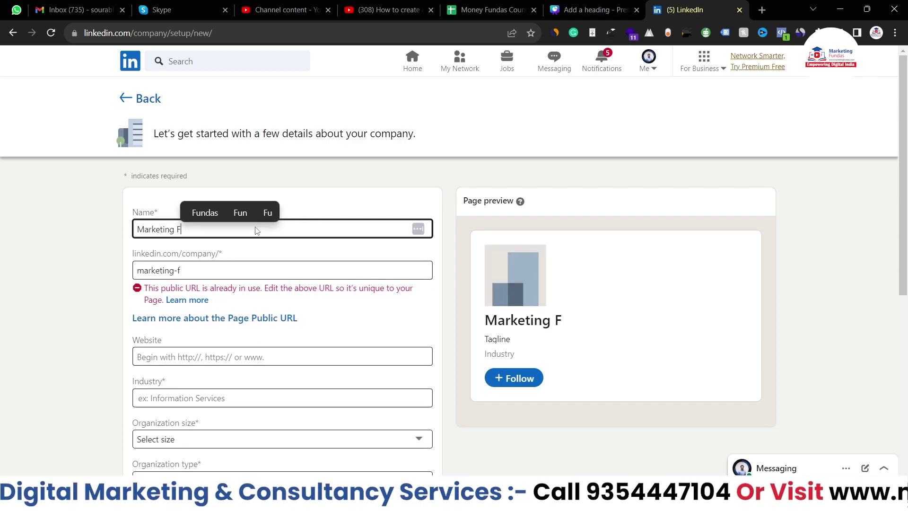
text(undas Glo)
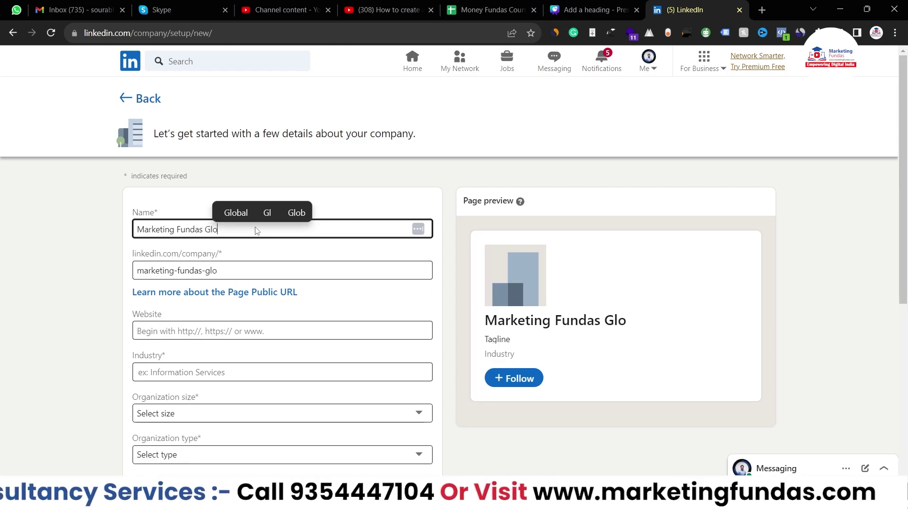
text(bal Demo)
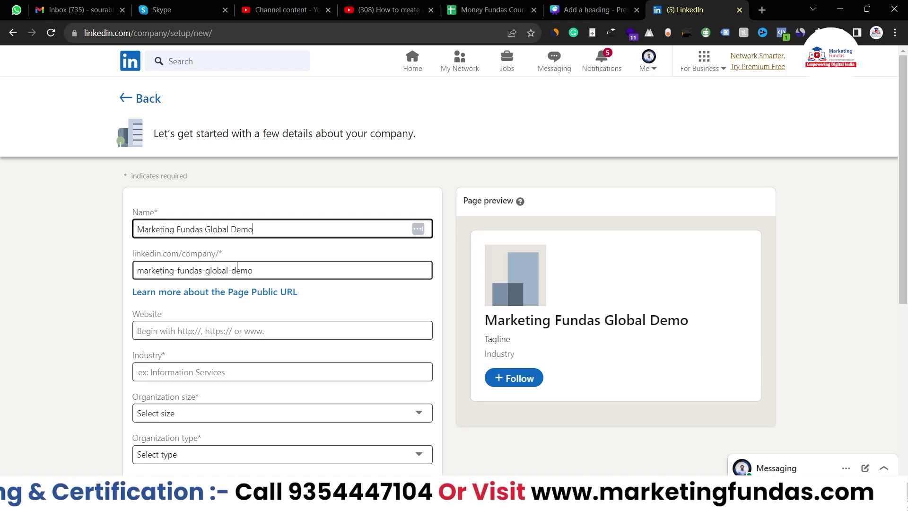
- Examine the entered organization name and the public page address generated from it
drag(254, 229, 232, 228)
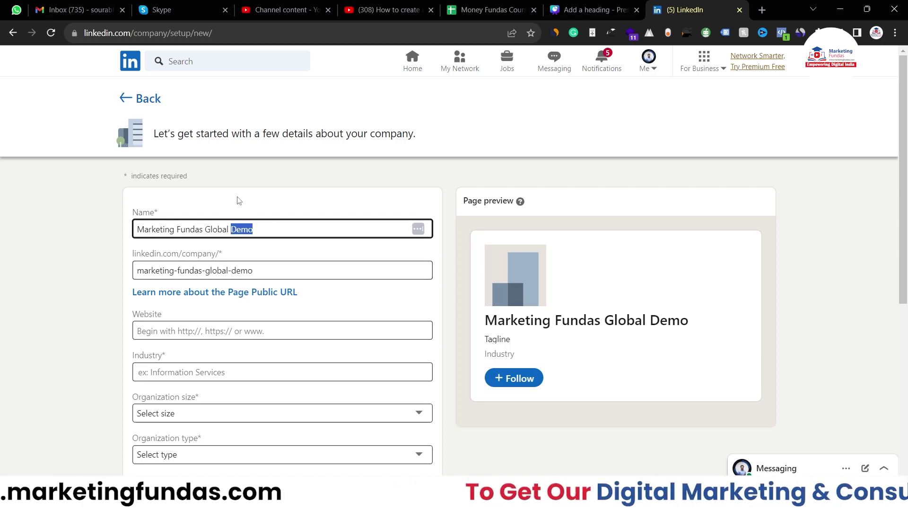
click(157, 237)
click(162, 267)
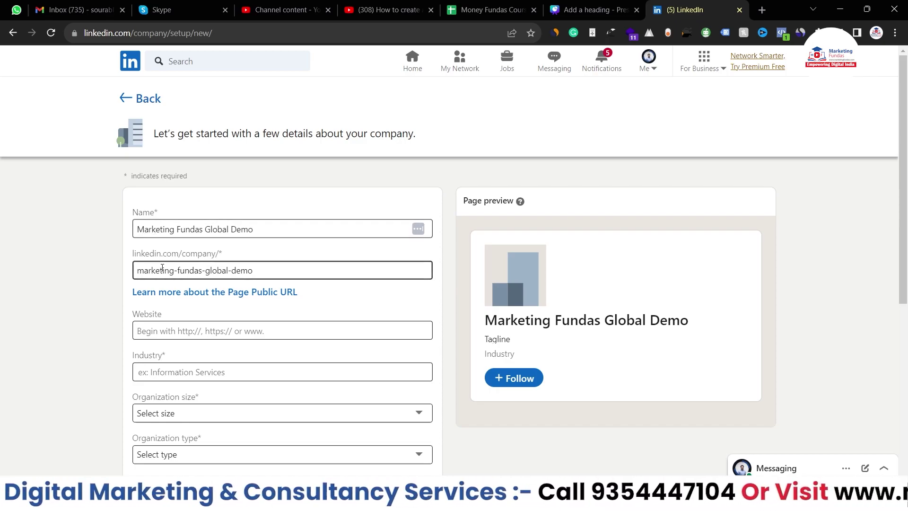
click(160, 229)
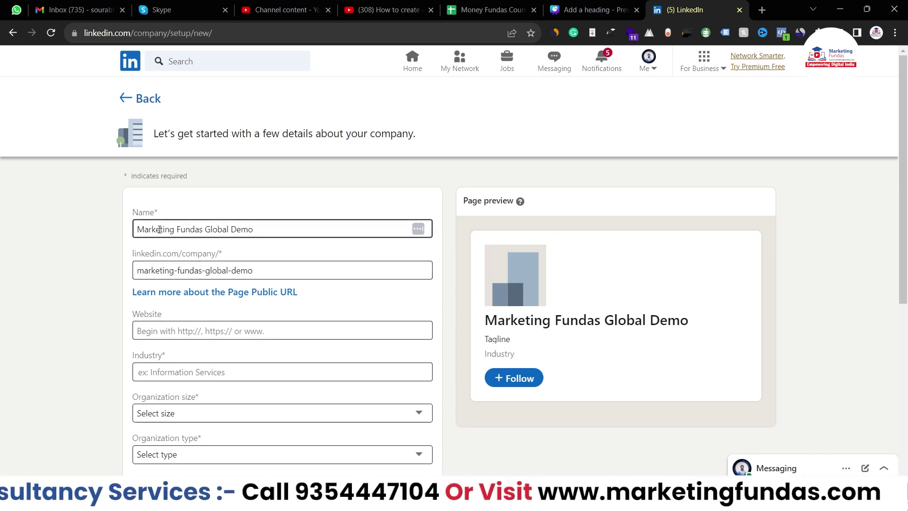
drag(299, 227, 134, 269)
click(257, 269)
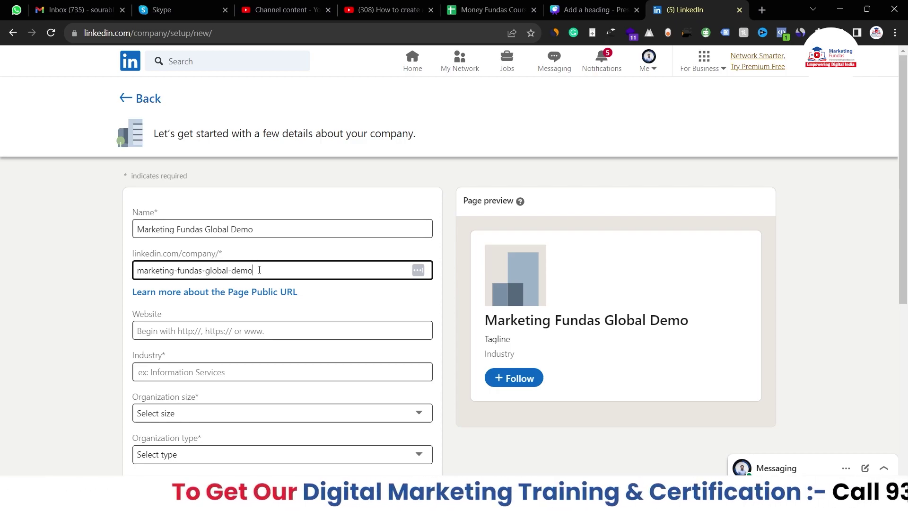
click(137, 258)
drag(217, 258, 167, 260)
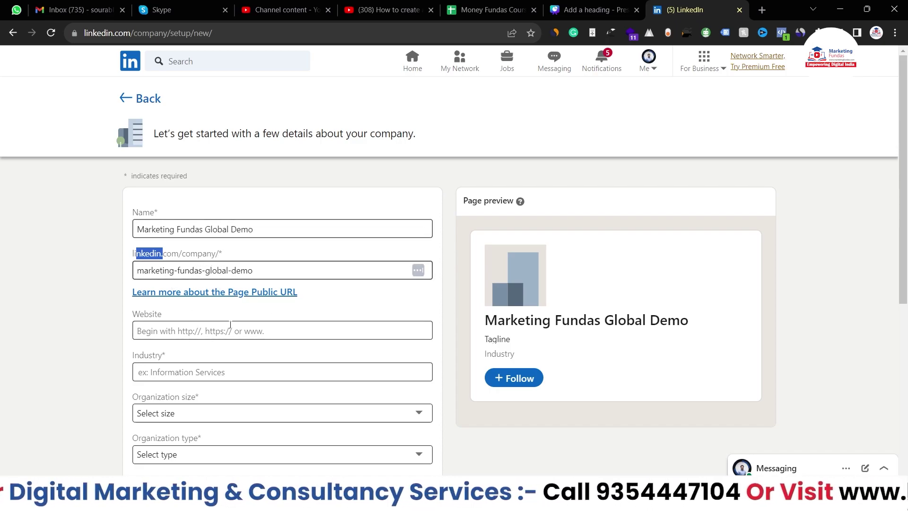
click(69, 278)
- Open marketingfundas.com in a new browser tab and copy its web address for the Website field
click(172, 328)
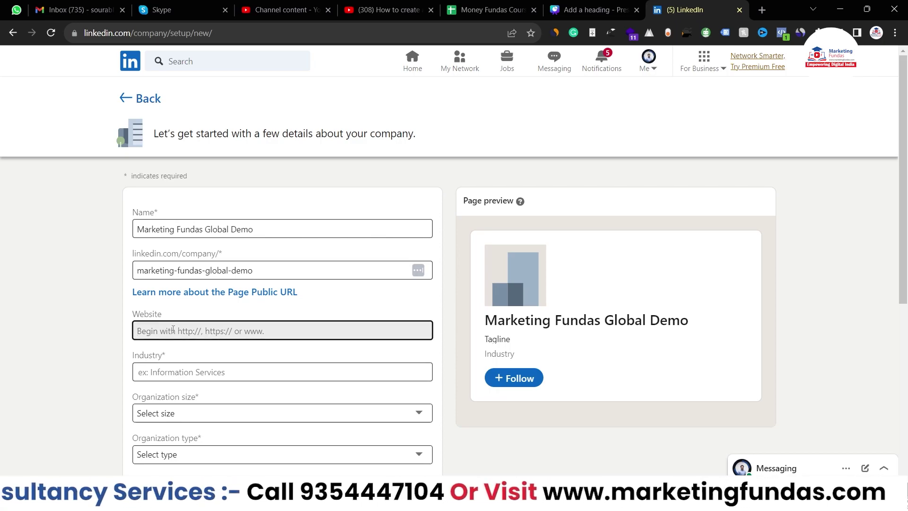
click(762, 10)
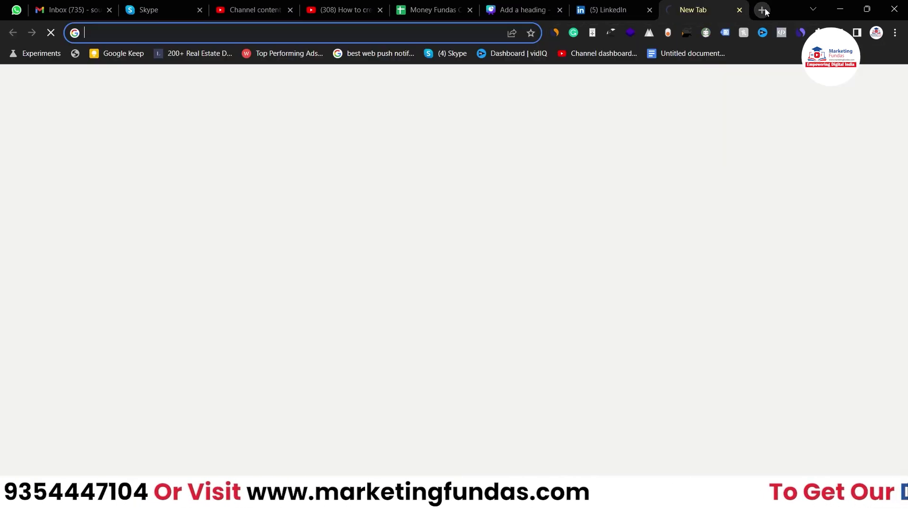
text(marketingfundas.com)
key(Return)
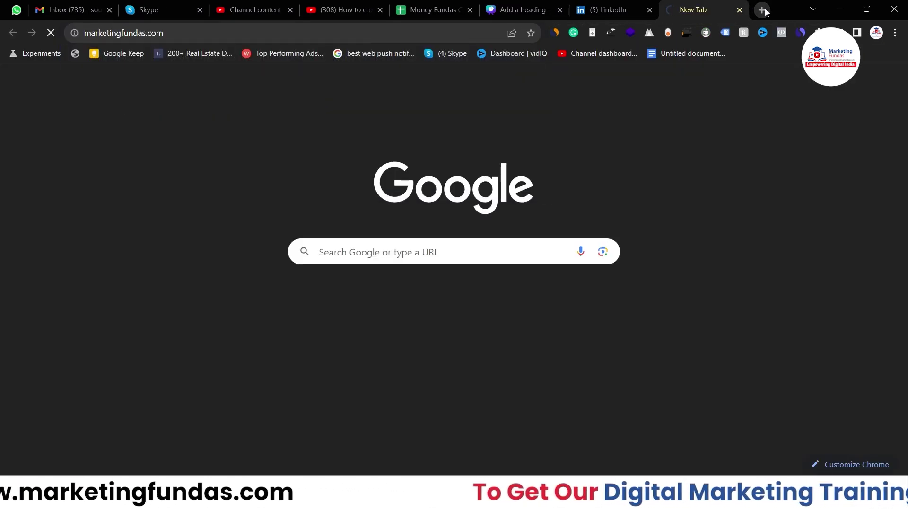
click(296, 35)
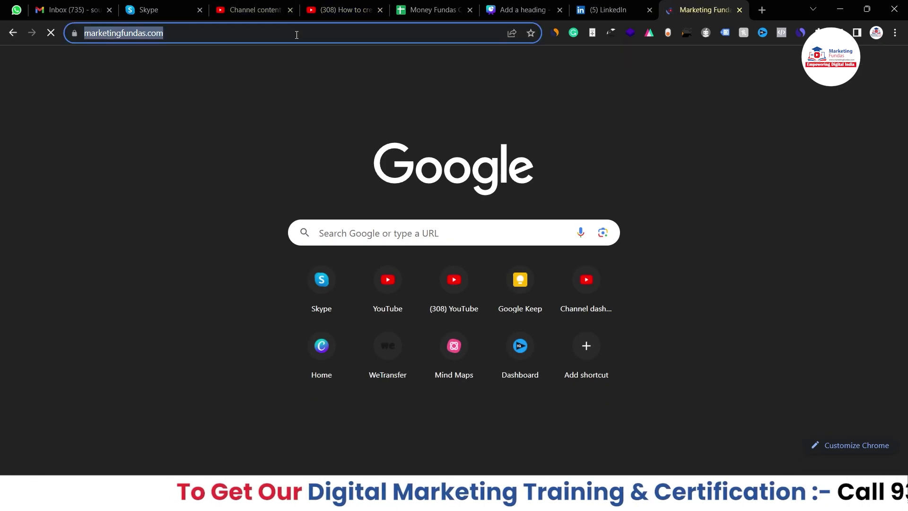
right_click(297, 35)
click(336, 107)
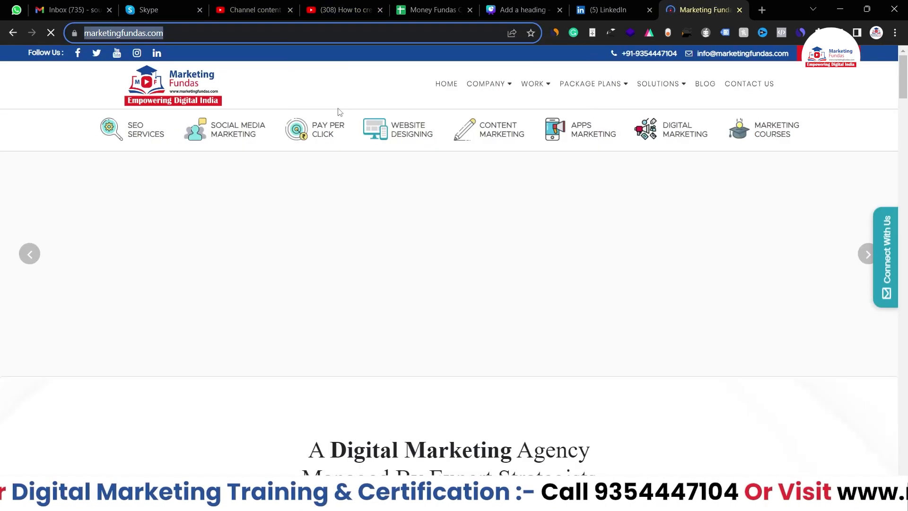
click(610, 9)
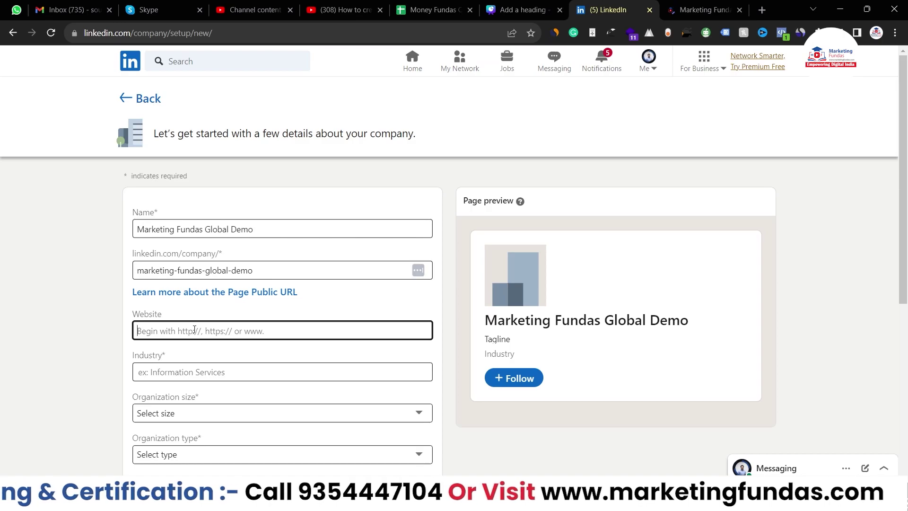
right_click(190, 337)
click(231, 222)
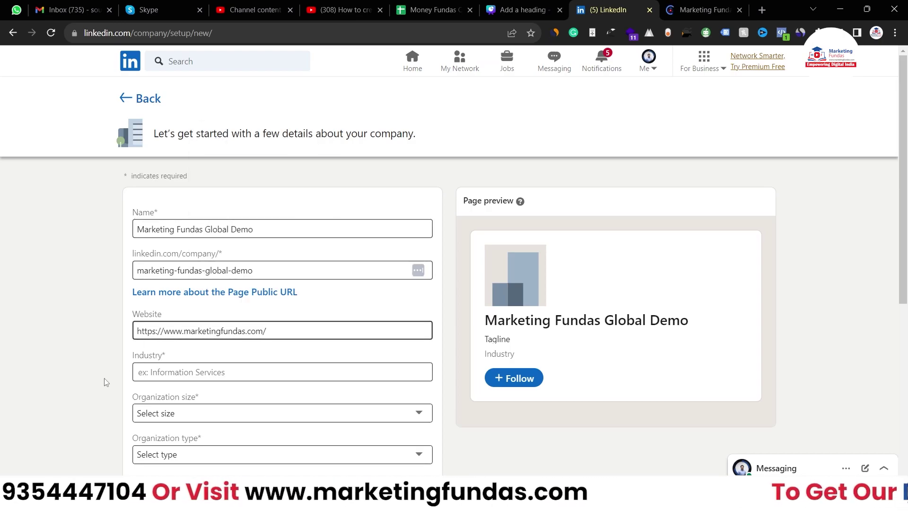
- Try "digit", "marketing" and "adv" as search terms for the industry, clearing each one
scroll(105, 379, down, 1)
click(168, 308)
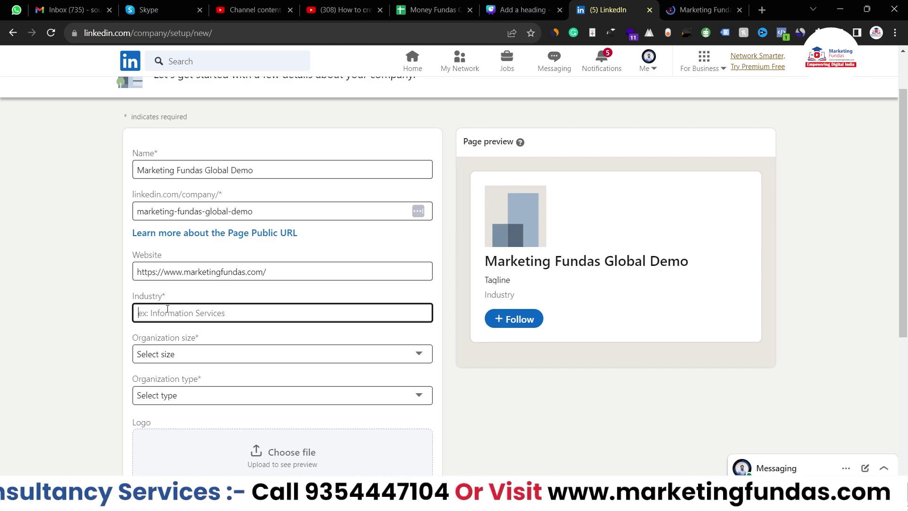
text(digi)
text(t)
key(BackSpace)
key(BackSpace)
key(BackSpace)
key(BackSpace)
key(BackSpace)
text(marketin)
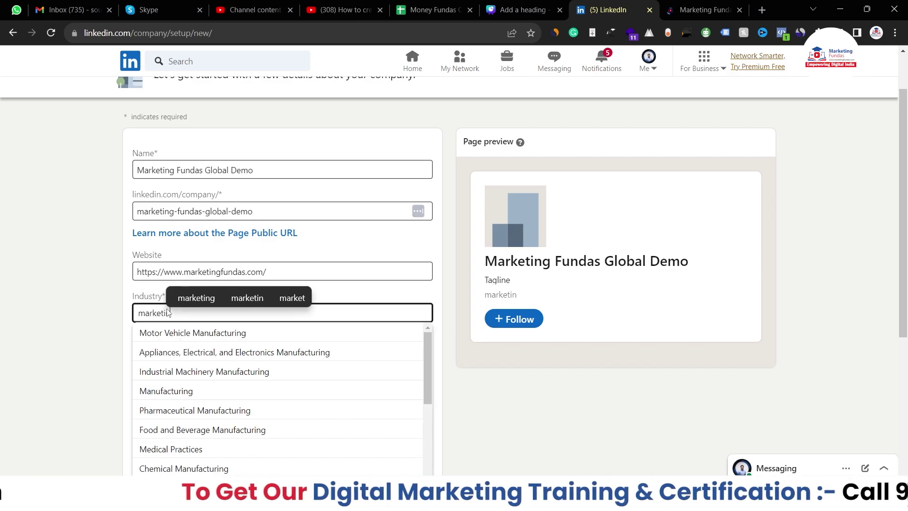
text(g)
key(ctrl+a)
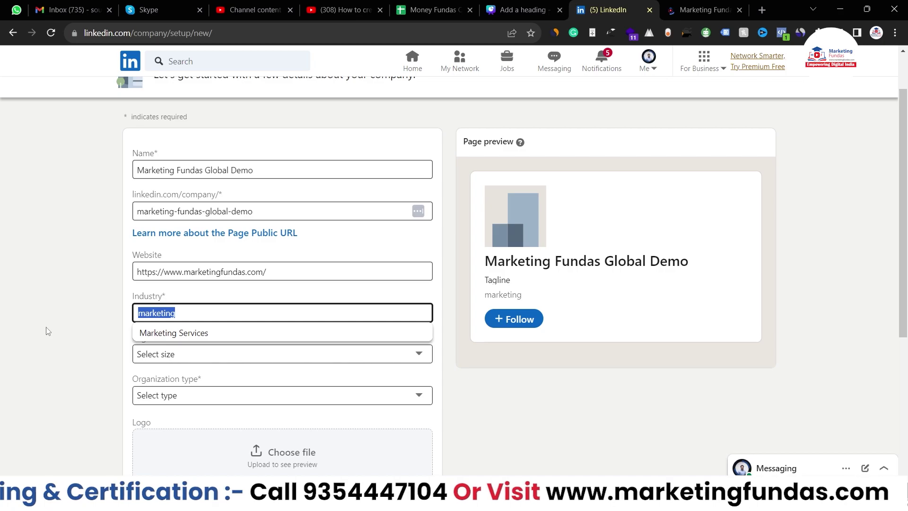
text(adv)
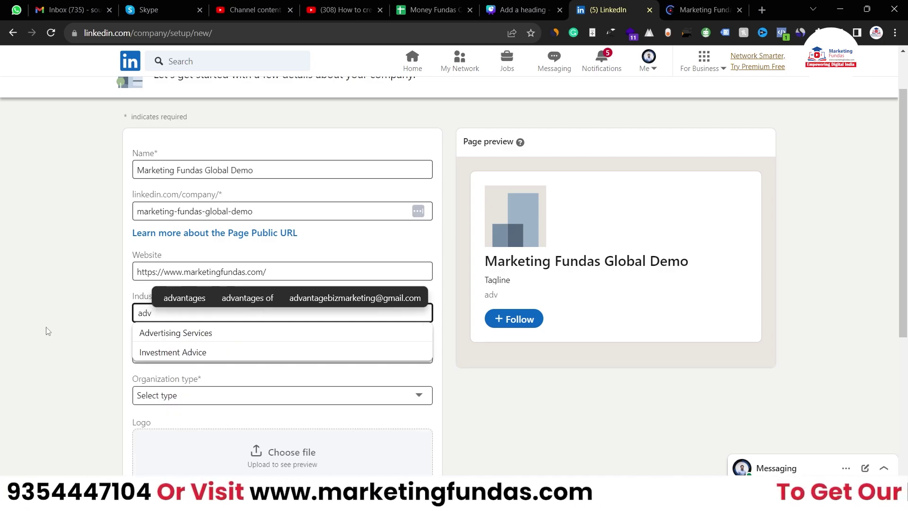
key(BackSpace)
key(BackSpace)
key(BackSpace)
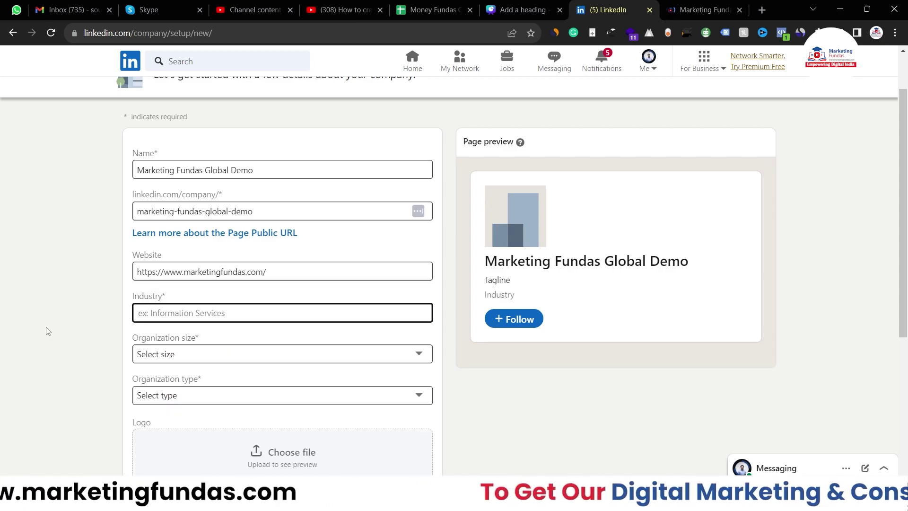
- Search the industries for "marke" and choose Marketing Services as the company's industry
text(marke)
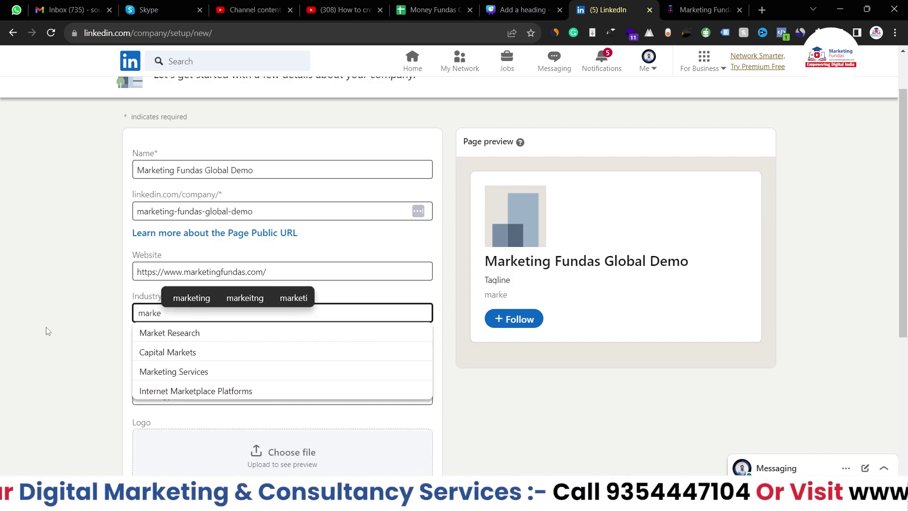
key(Down)
key(Down)
key(Down)
key(Return)
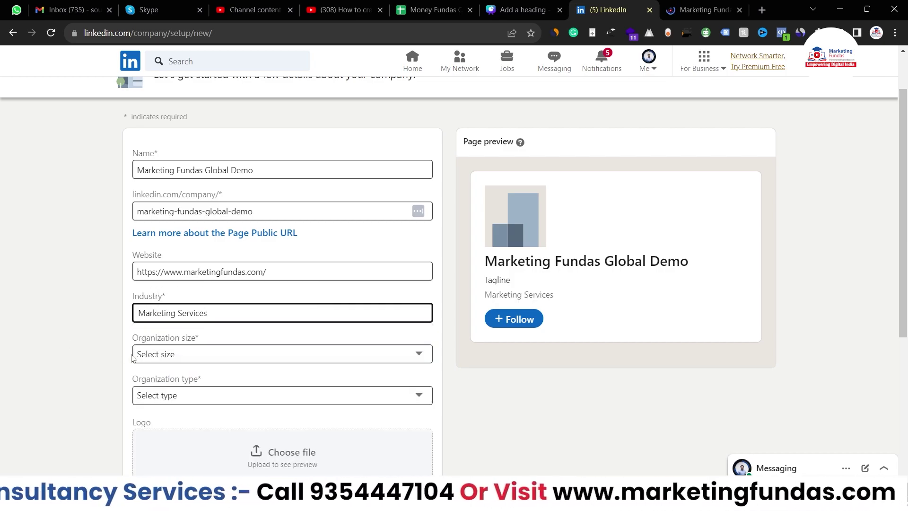
- Set the company's organization size to 11–50 employees
triple_click(200, 339)
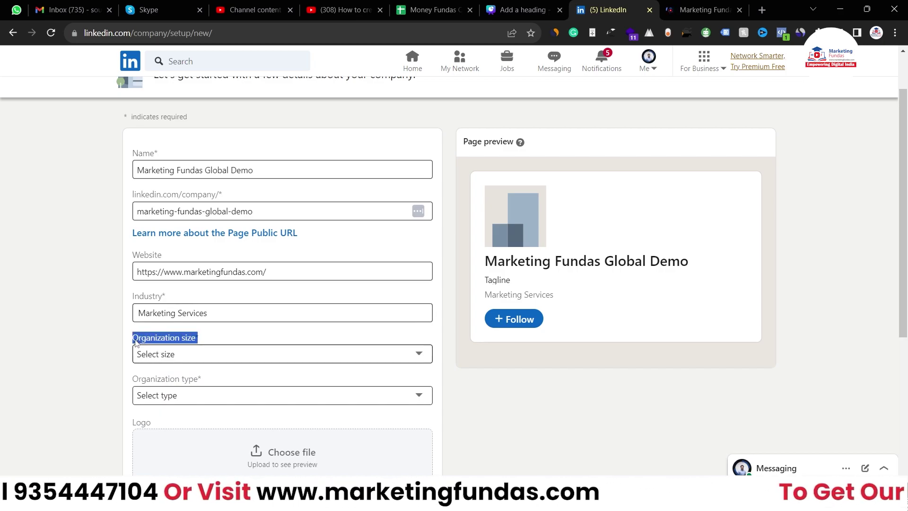
scroll(236, 287, down, 1)
click(234, 296)
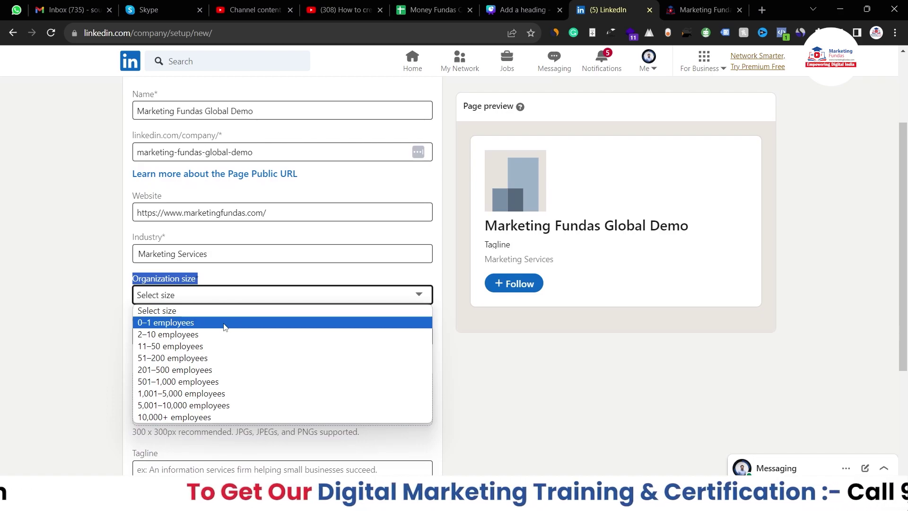
click(216, 348)
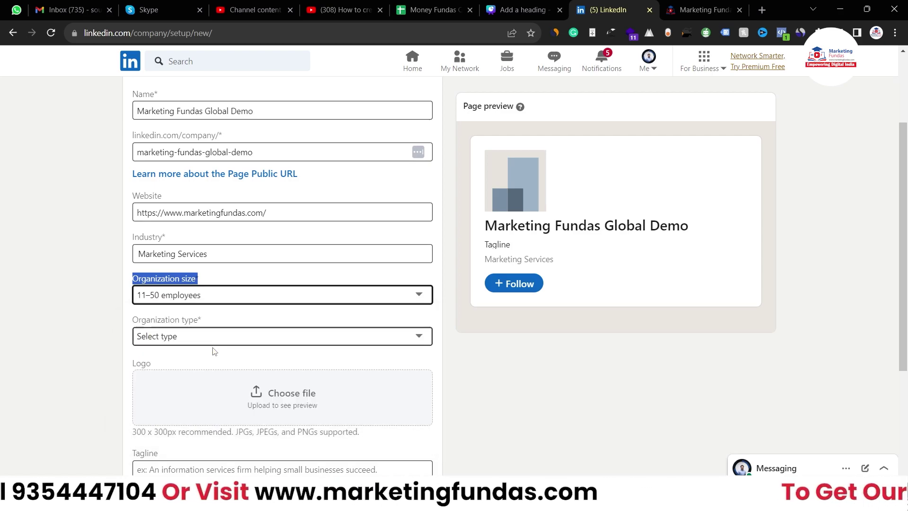
- Set the organization type to Sole proprietorship after first trying Privately held
drag(133, 321, 201, 327)
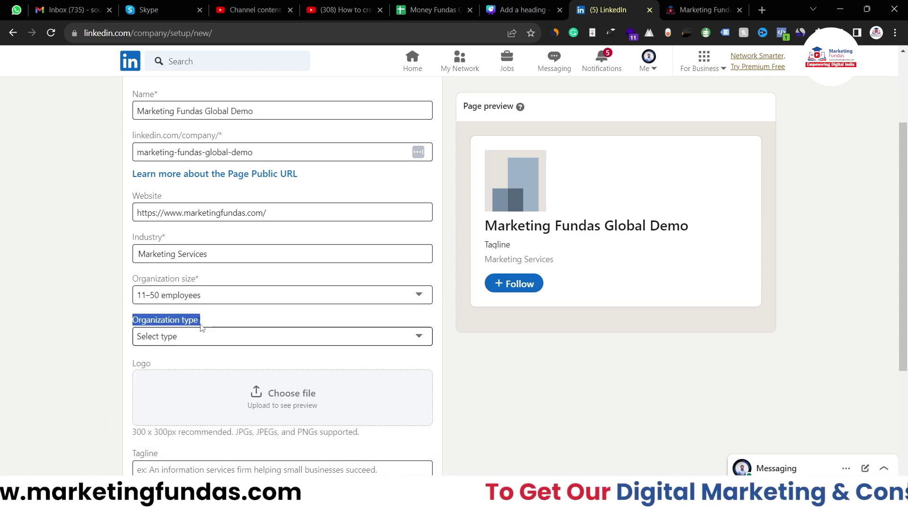
click(203, 332)
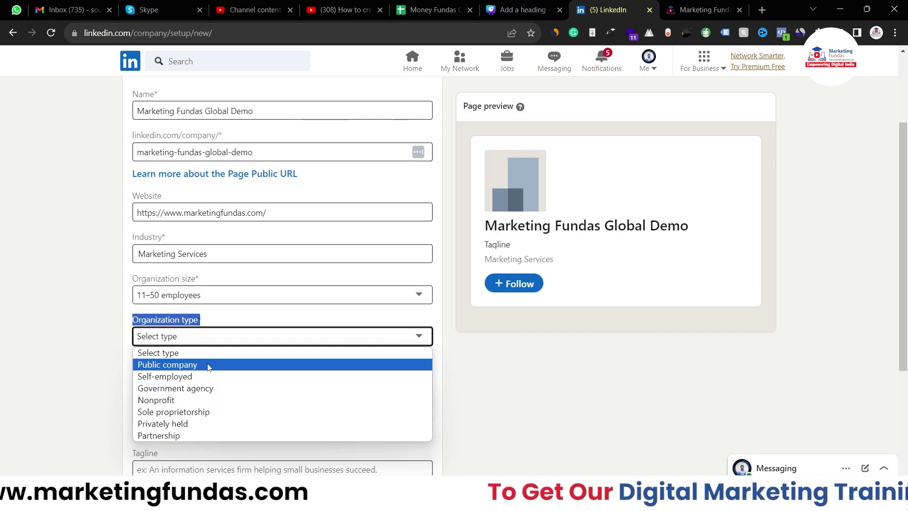
click(203, 424)
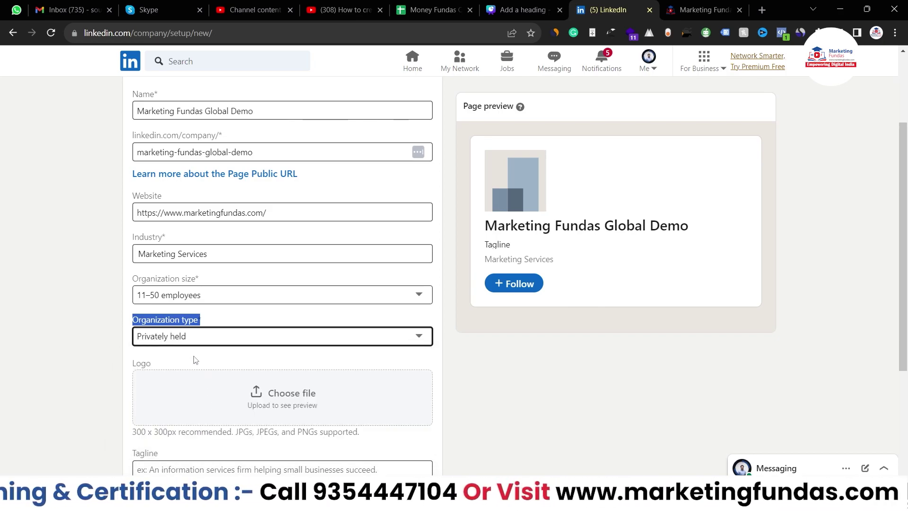
click(202, 337)
click(193, 414)
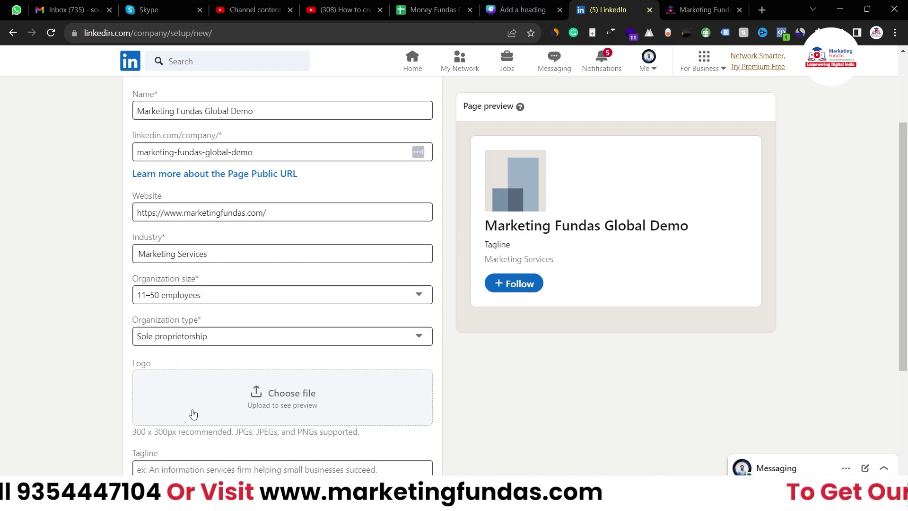
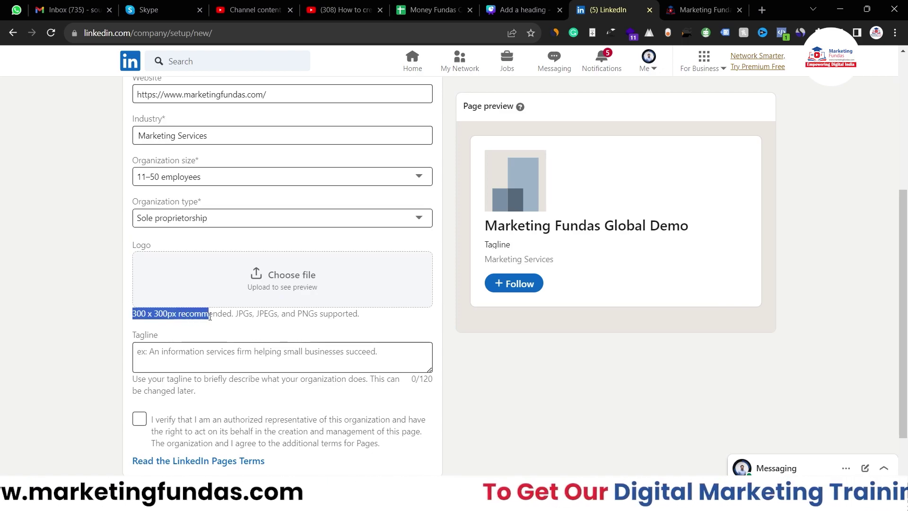
- Check the recommended logo size and supported file formats, and upload logo (5) from the Downloads folder as the company logo
drag(246, 312, 257, 313)
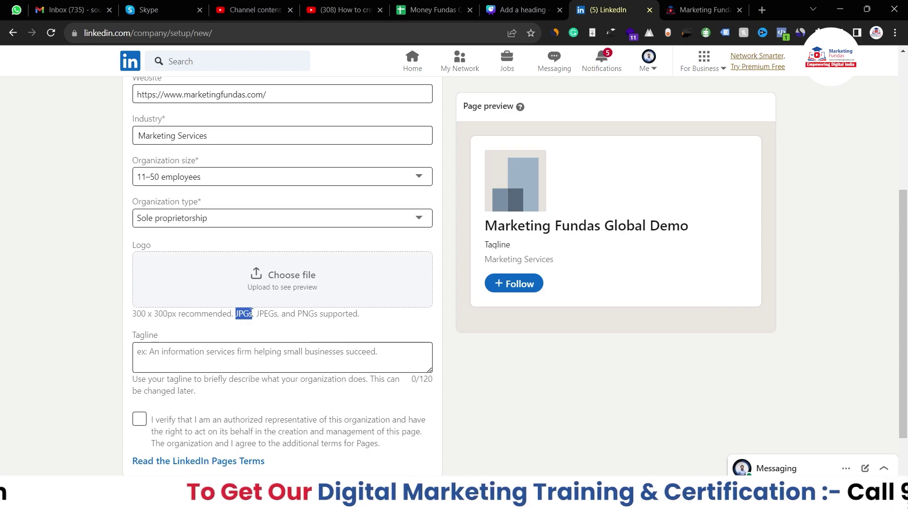
double_click(307, 313)
click(368, 319)
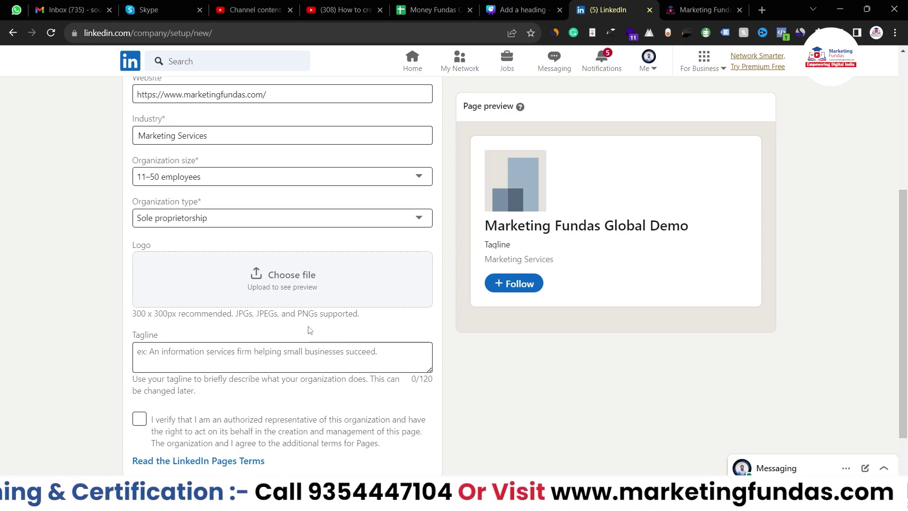
drag(315, 314, 327, 315)
click(371, 323)
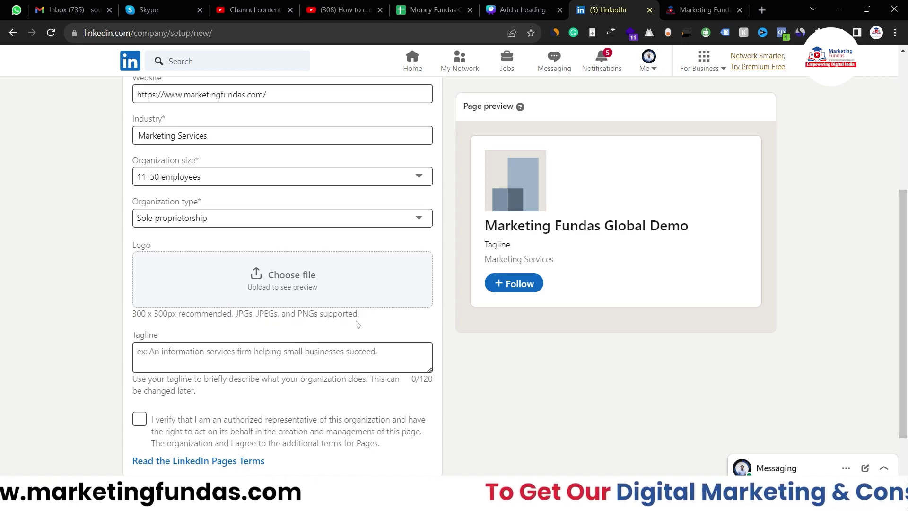
click(283, 284)
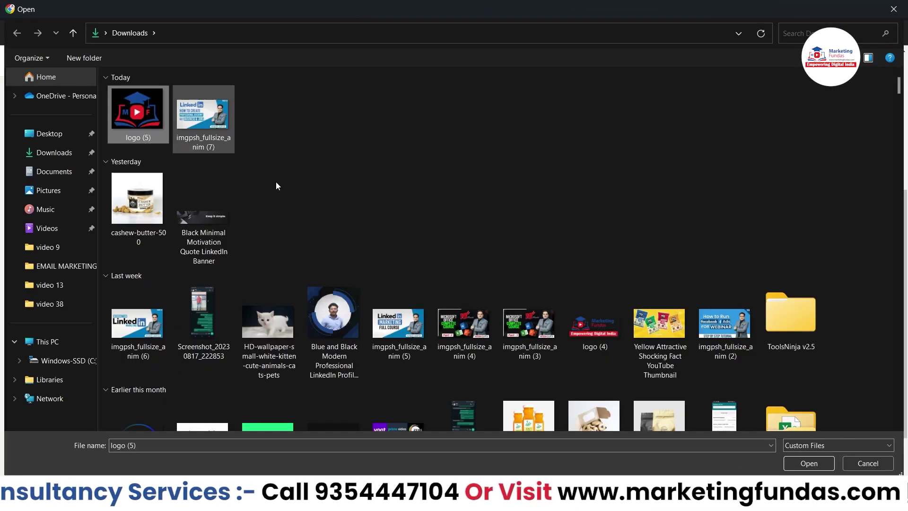
click(804, 463)
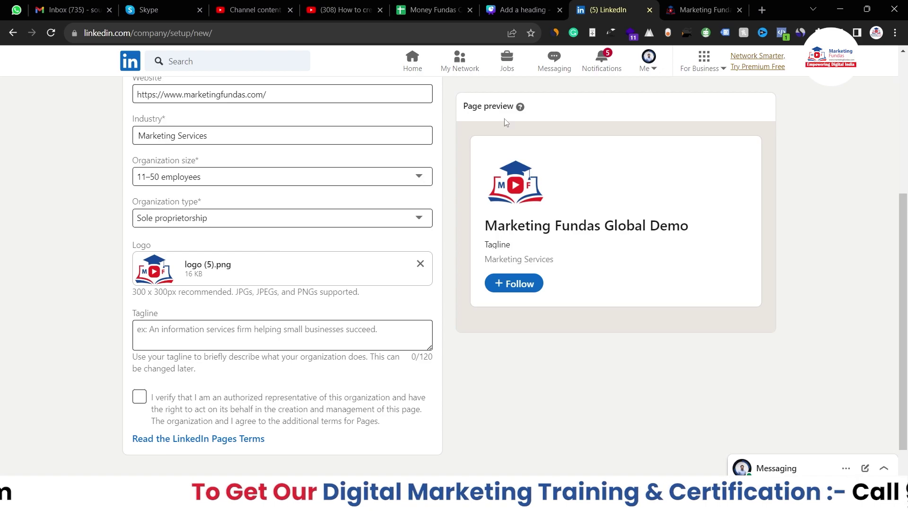
- Enter "Empowering Digital India" as the tagline and tick the verification of being an authorized representative of the organization
click(215, 341)
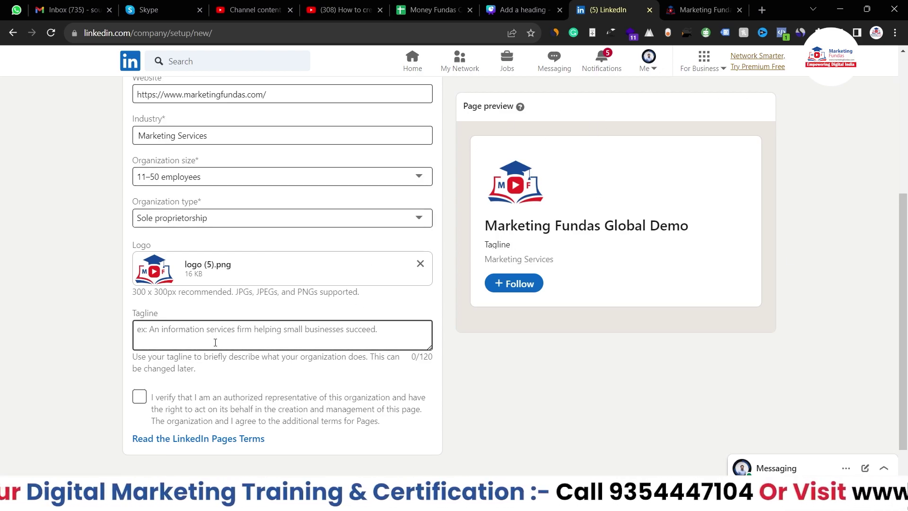
text(E)
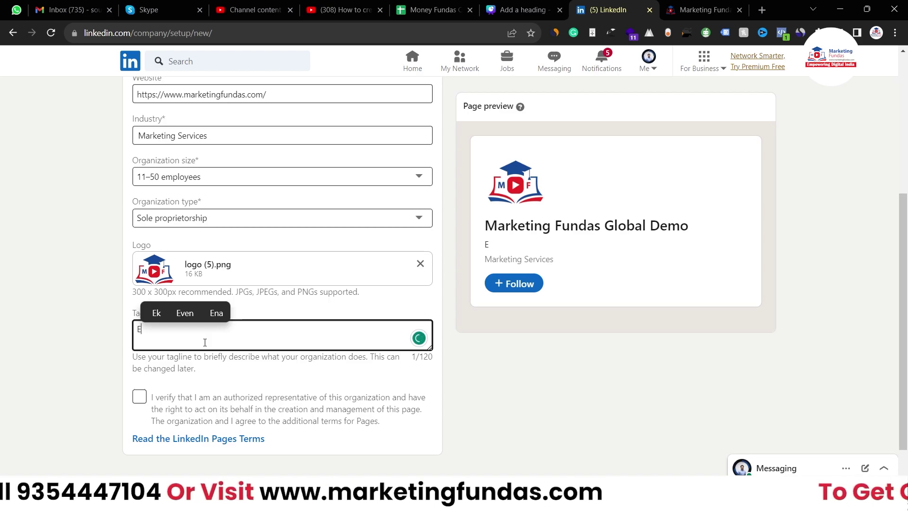
text(mprow)
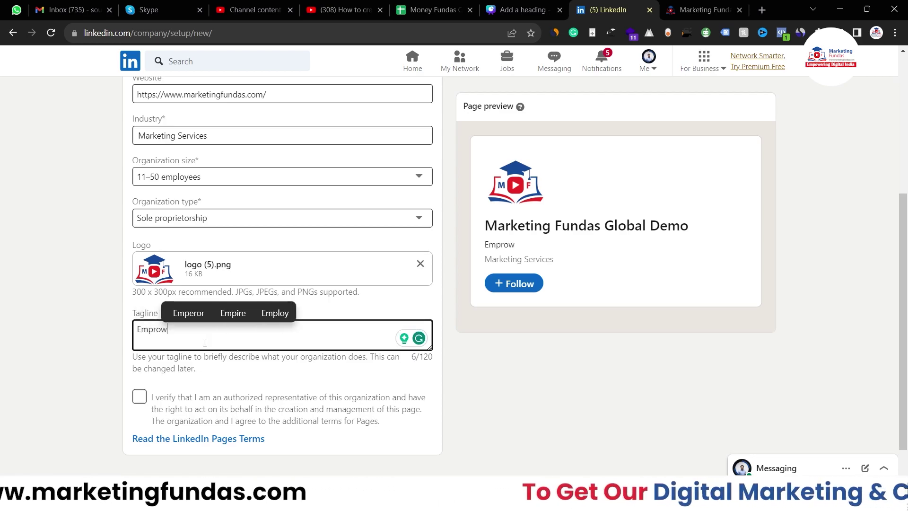
key(Escape)
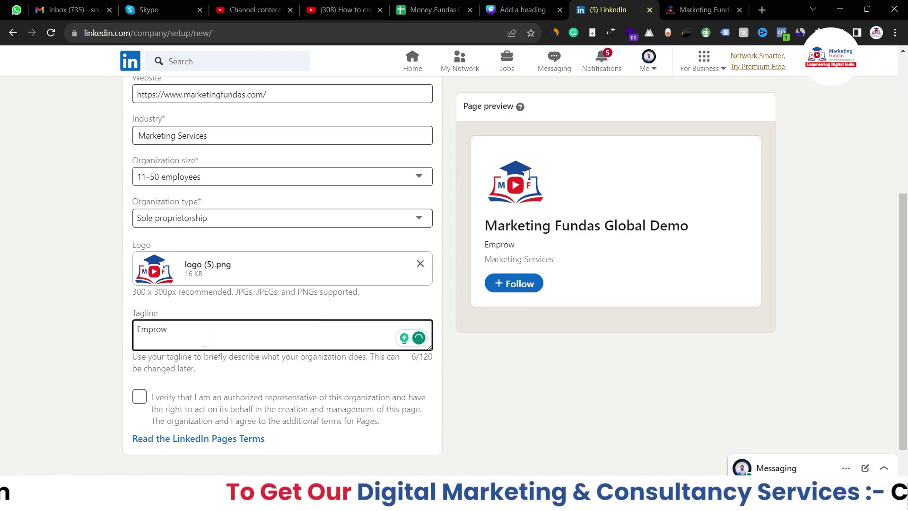
key(ctrl+a)
key(BackSpace)
text(Empoweri)
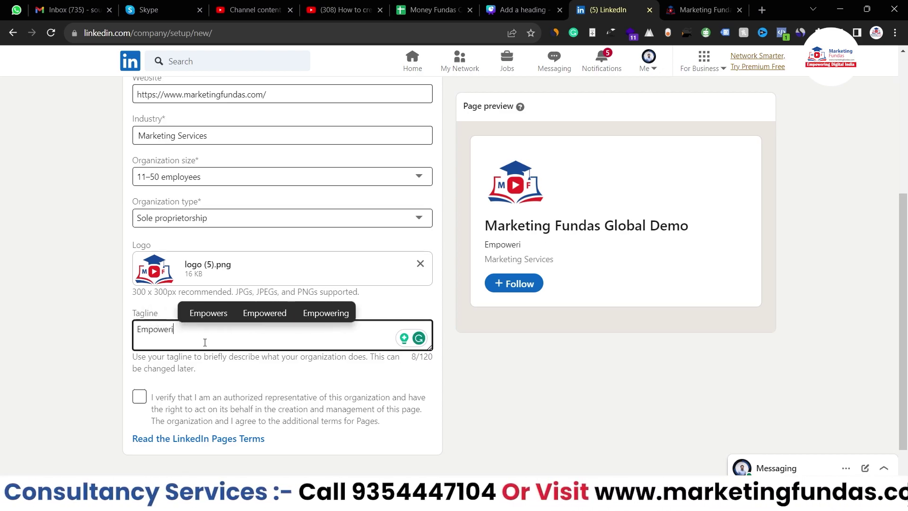
text(ng Digital India)
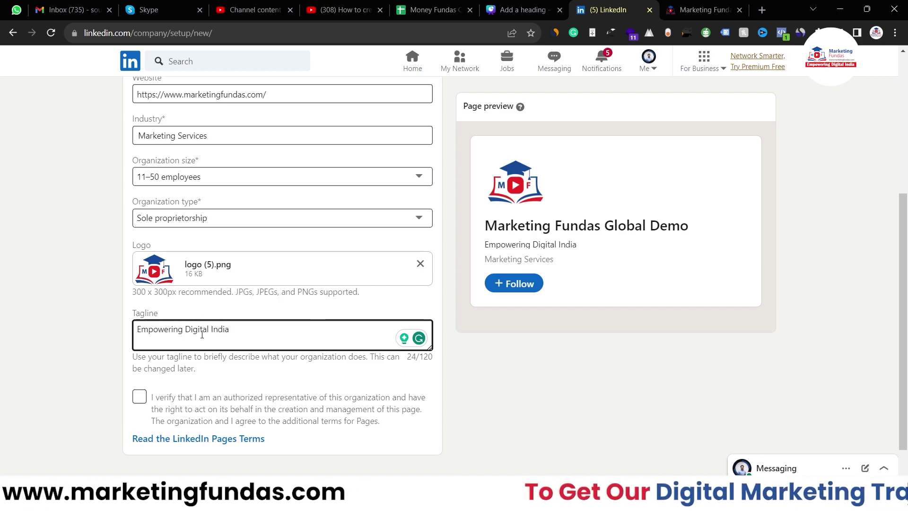
click(3, 355)
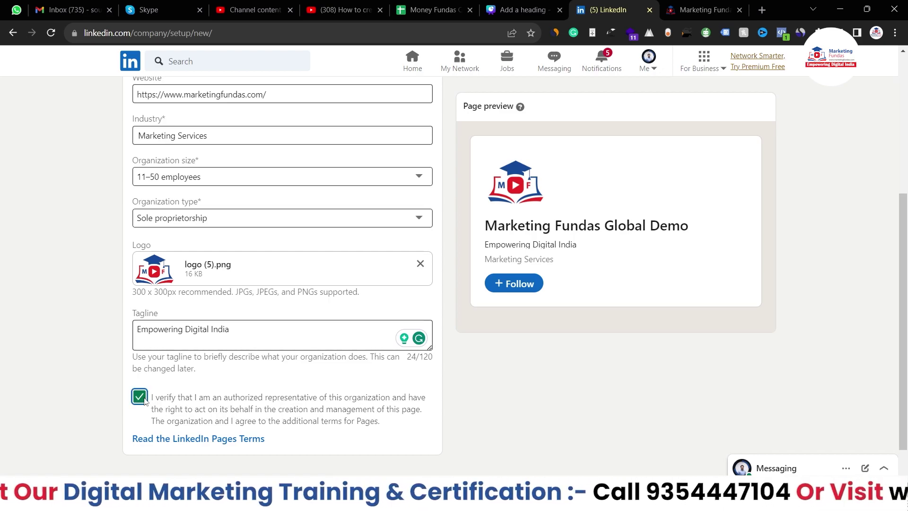
scroll(144, 400, down, 1)
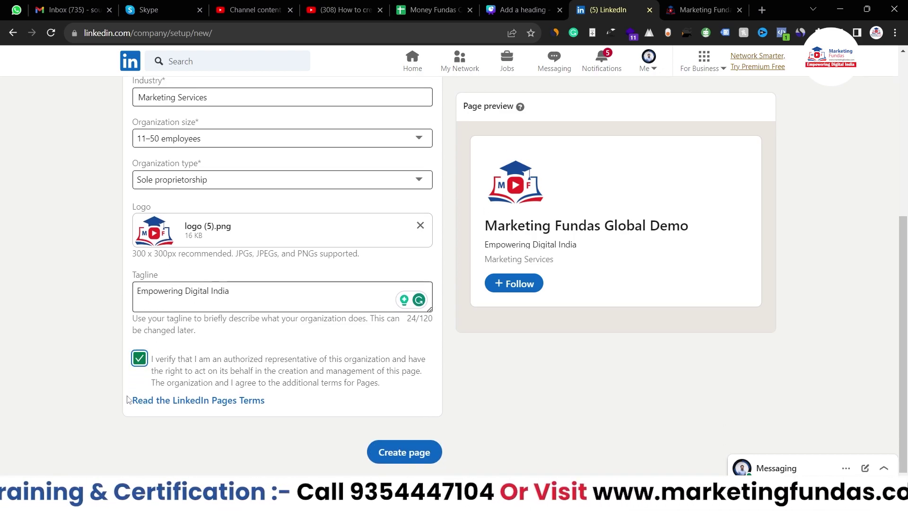